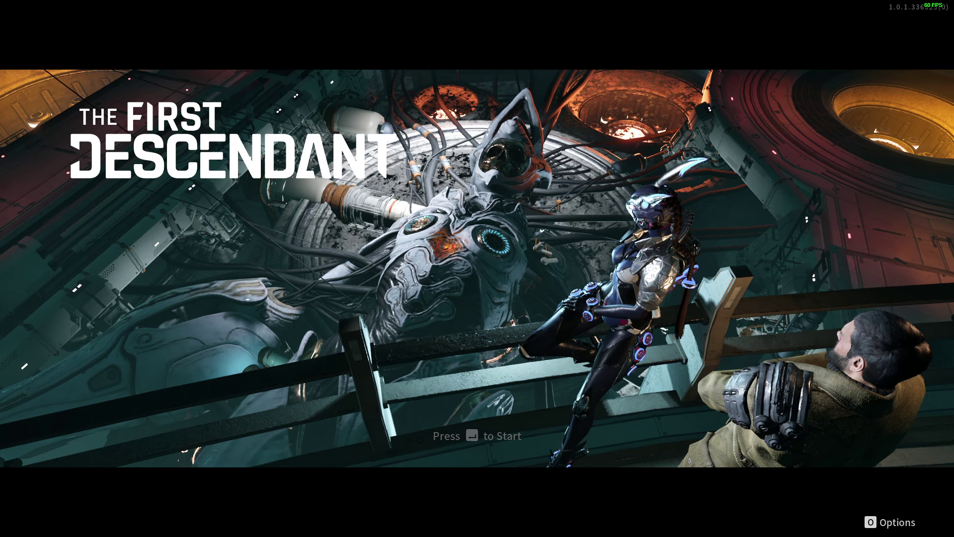
# - Bring up the game's Settings on the Graphics tab from the title screen Options
pyautogui.click(894, 527)
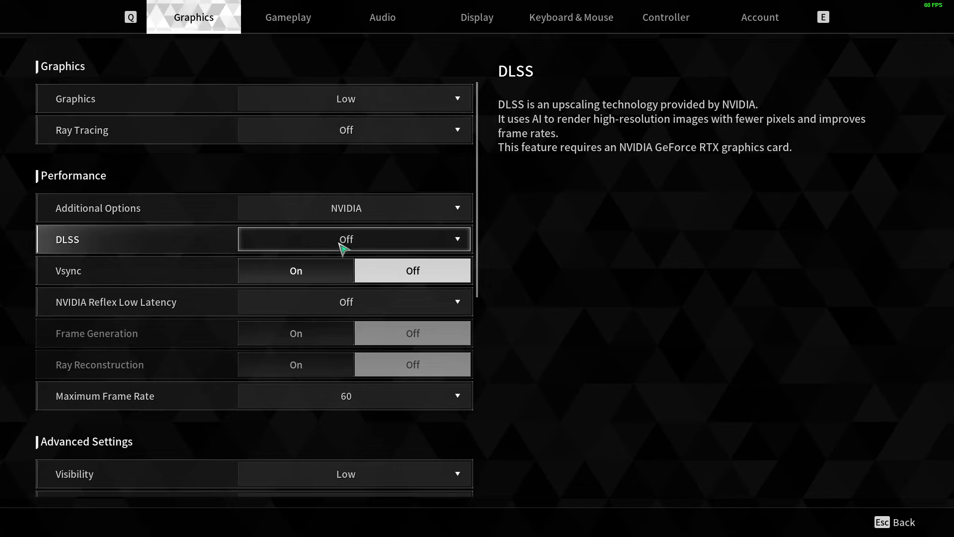
pyautogui.scroll(-1, 414, 293)
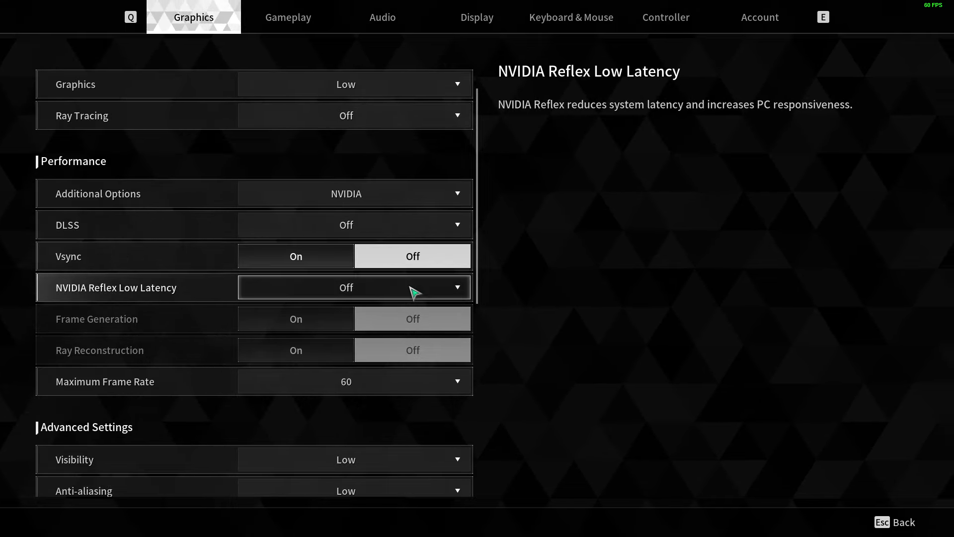
pyautogui.scroll(-1, 387, 300)
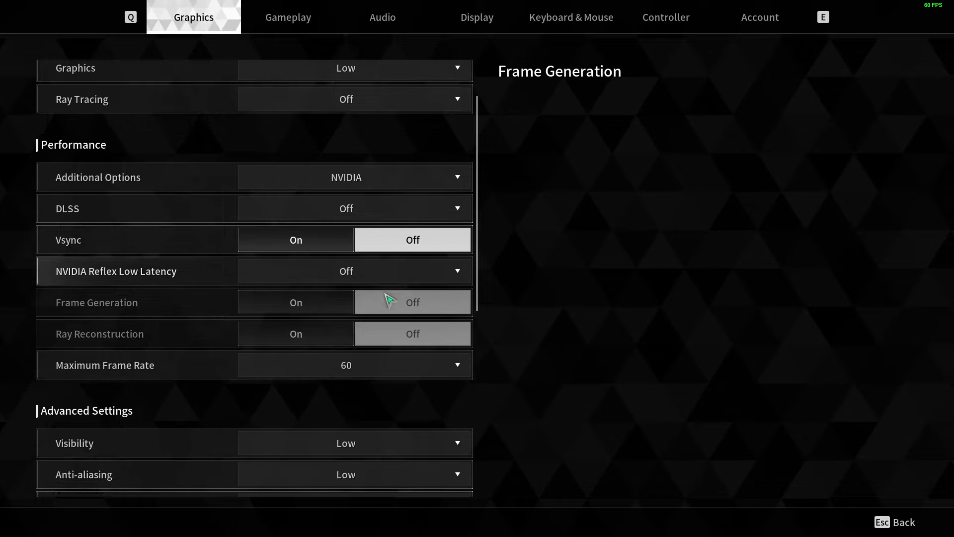
pyautogui.scroll(-2, 387, 300)
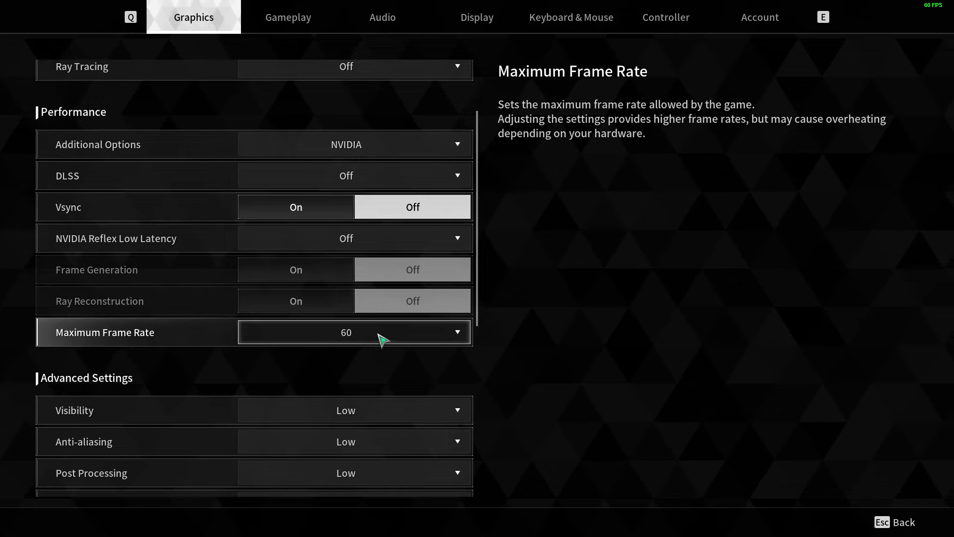
# - Try Maximum Frame Rate Unlimited, then leave the frame cap at 60
pyautogui.click(380, 339)
pyautogui.click(372, 358)
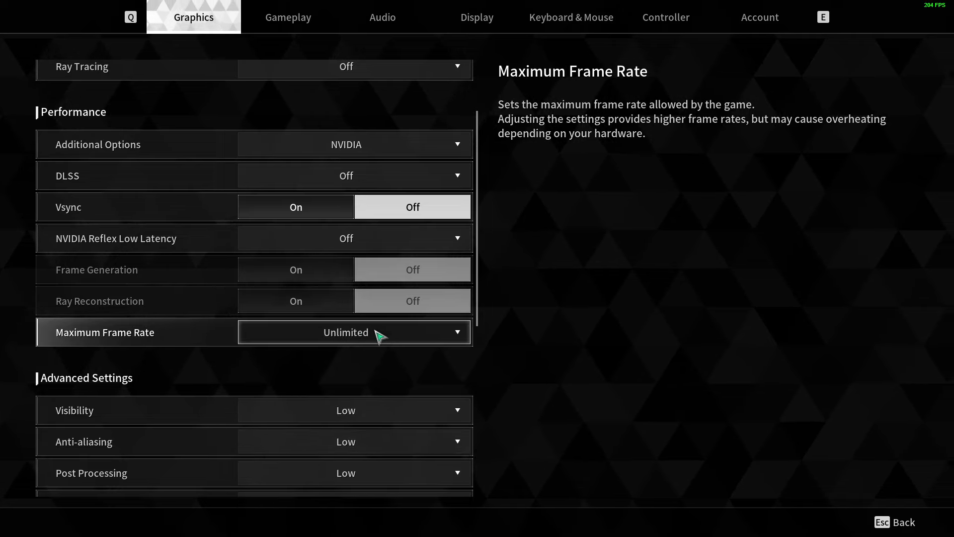
pyautogui.click(372, 336)
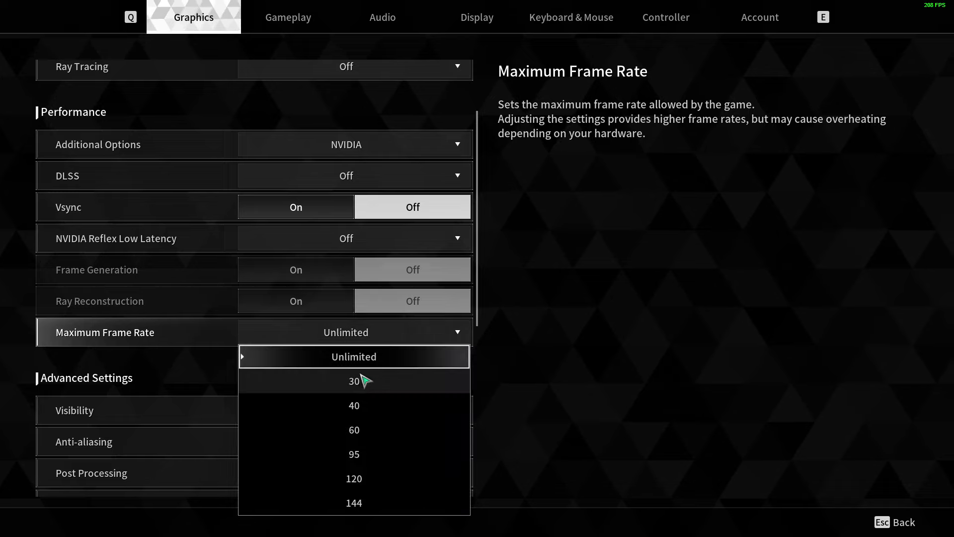
pyautogui.click(360, 426)
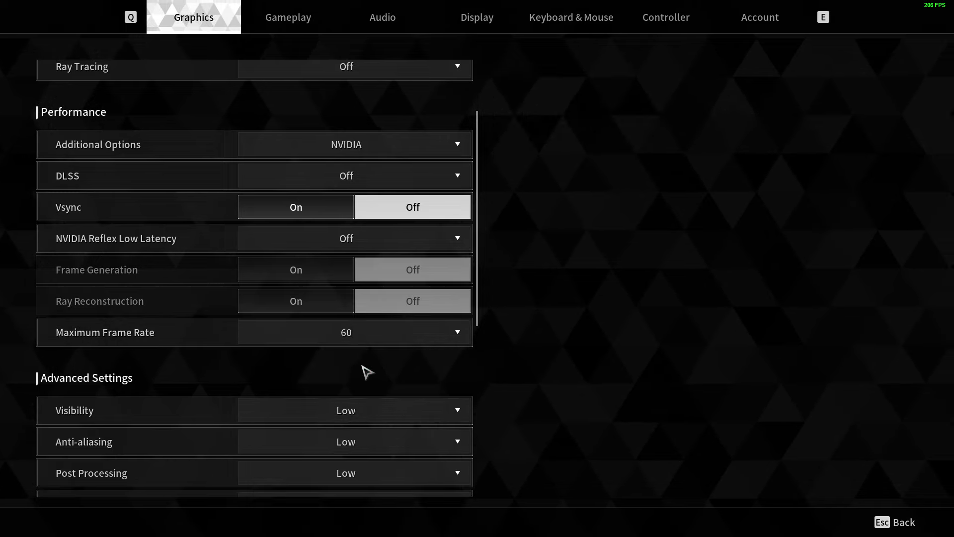
pyautogui.click(379, 342)
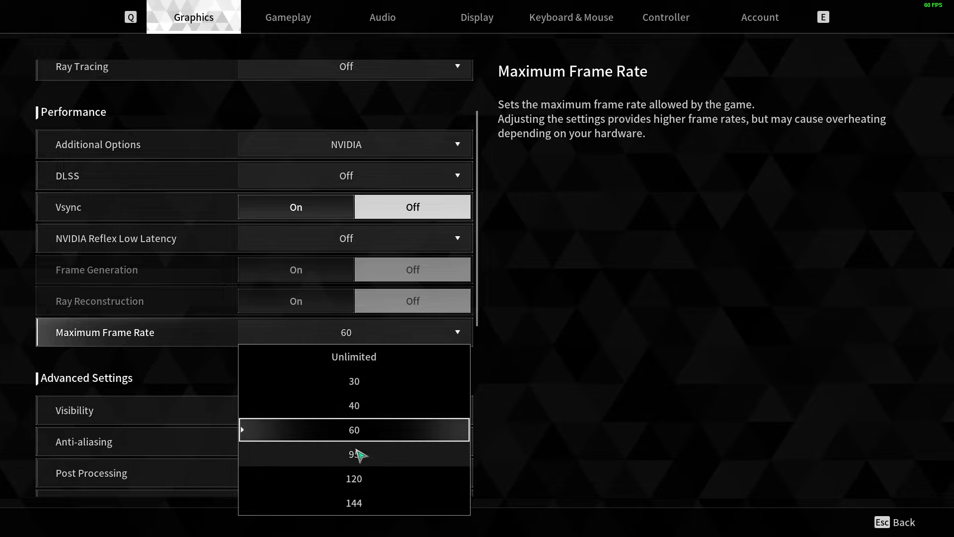
pyautogui.click(375, 341)
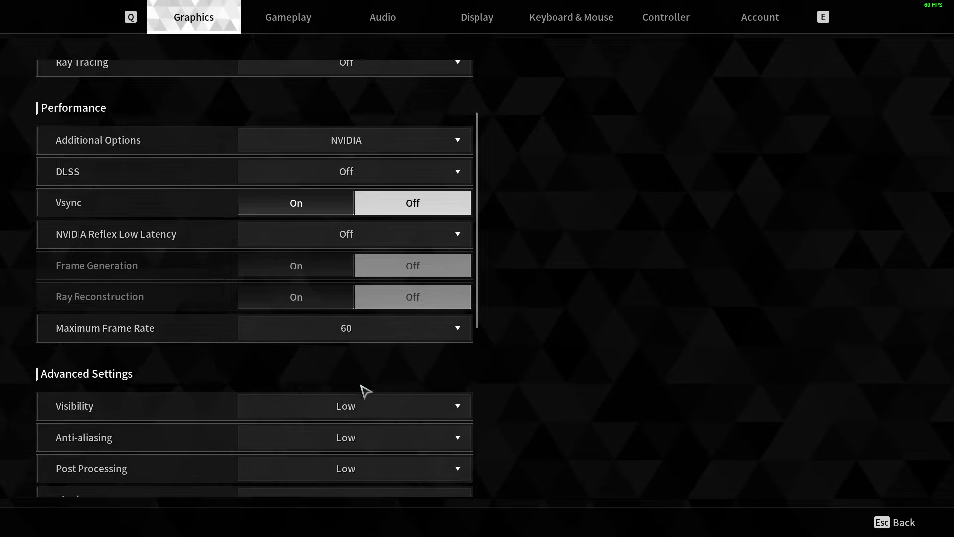
pyautogui.scroll(-5, 364, 389)
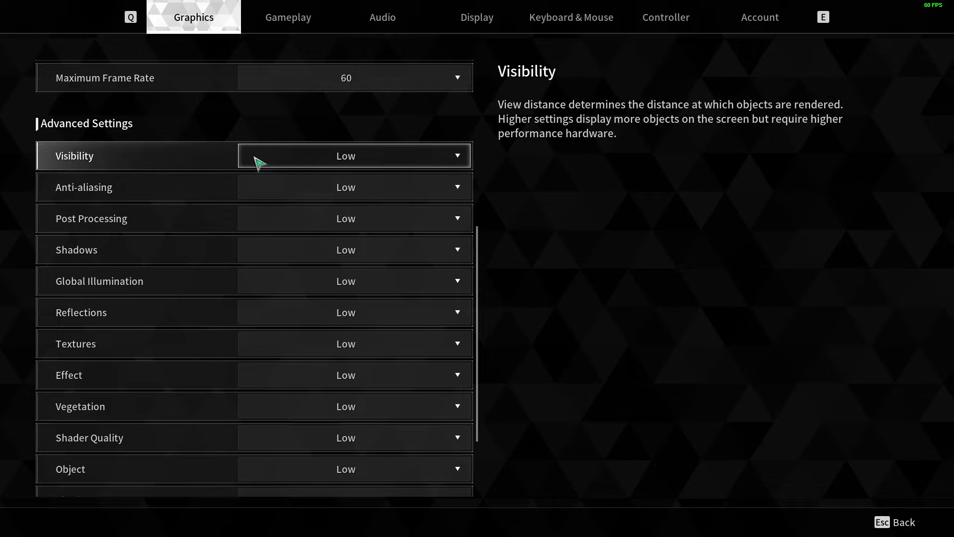
pyautogui.scroll(-2, 180, 239)
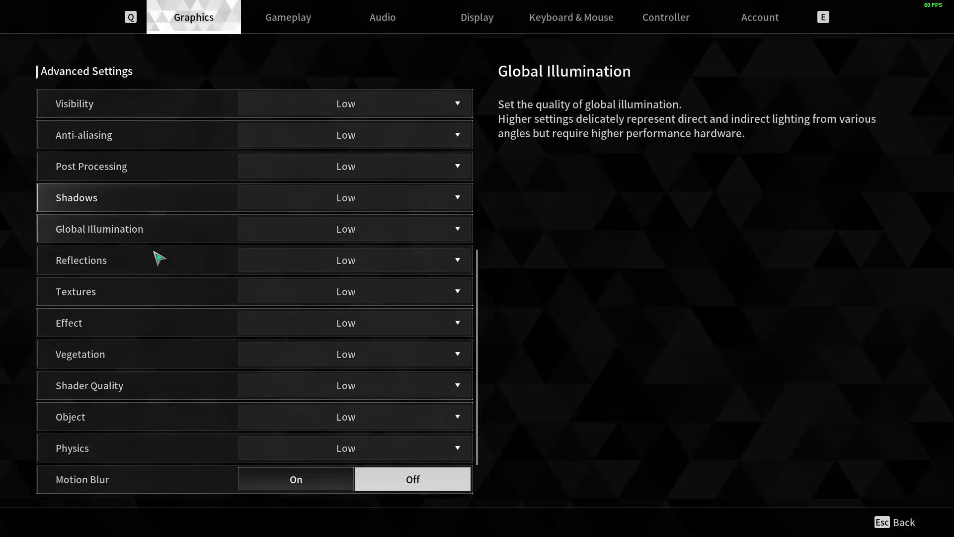
pyautogui.scroll(1, 384, 437)
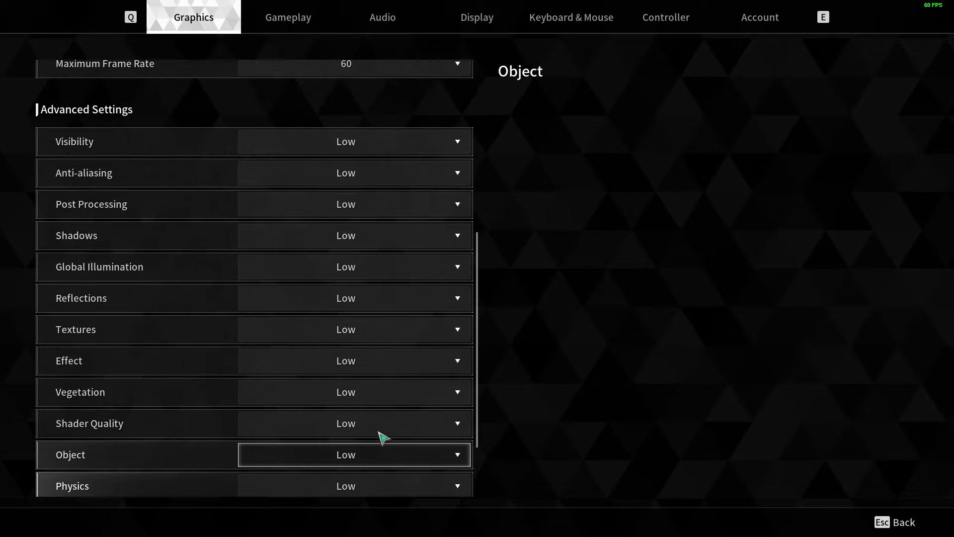
pyautogui.scroll(-1, 366, 411)
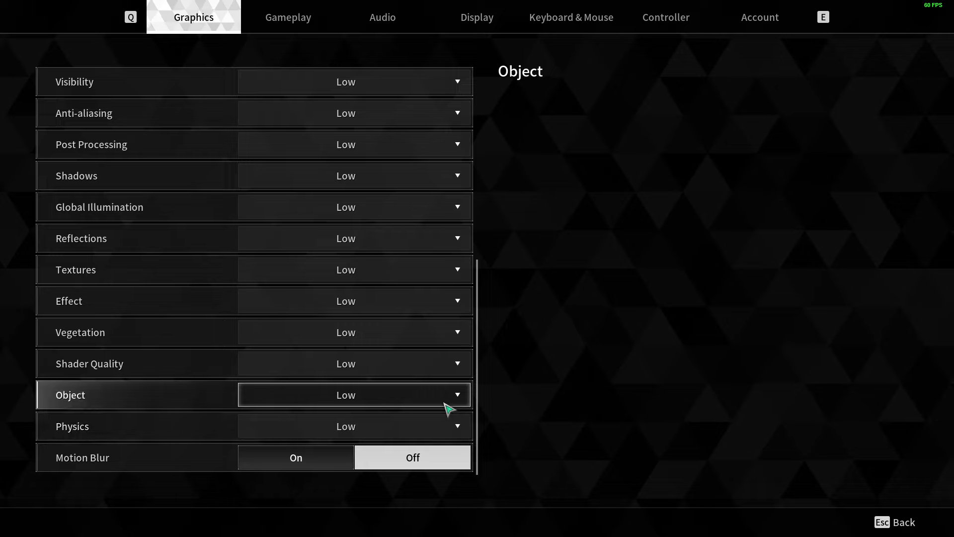
# - Review the Display Mode choices and keep Borderless Window Mode
pyautogui.click(480, 18)
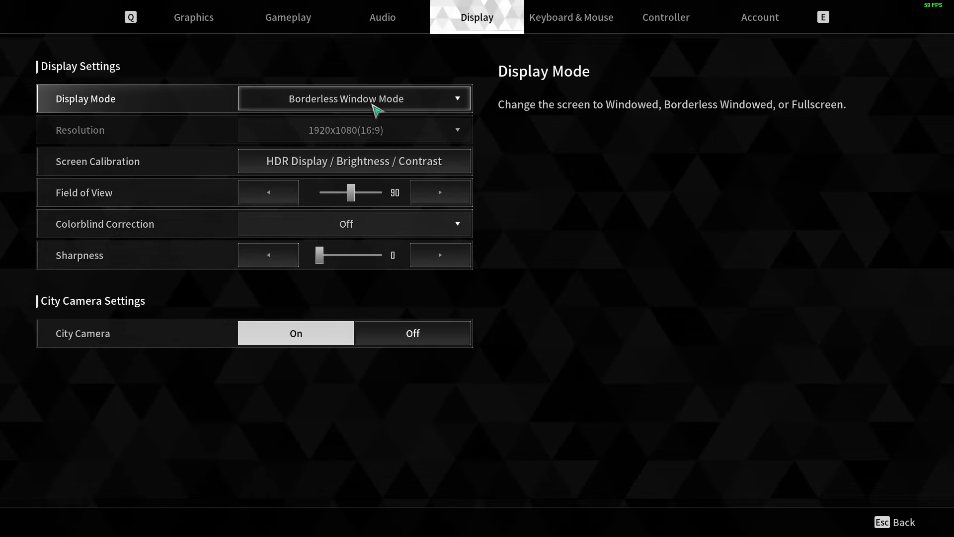
pyautogui.click(241, 100)
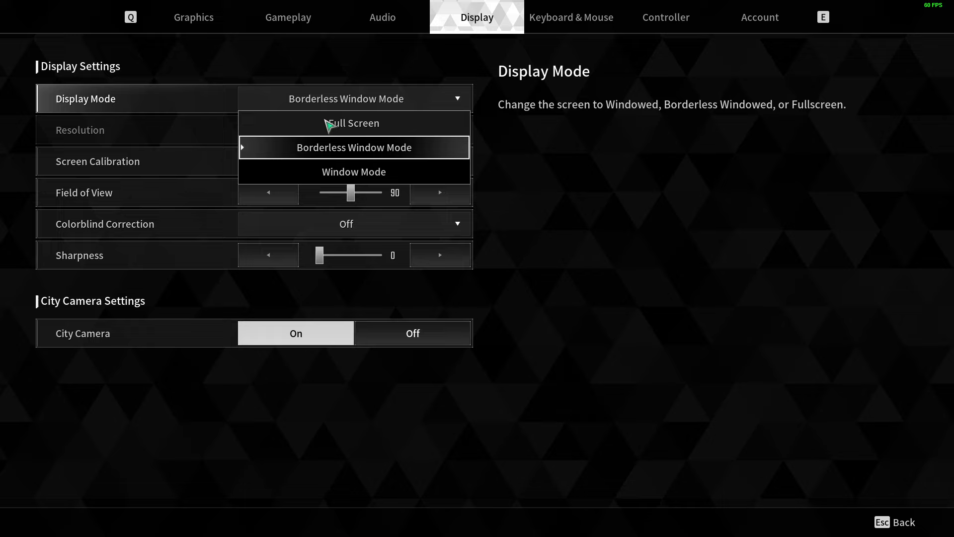
pyautogui.click(344, 106)
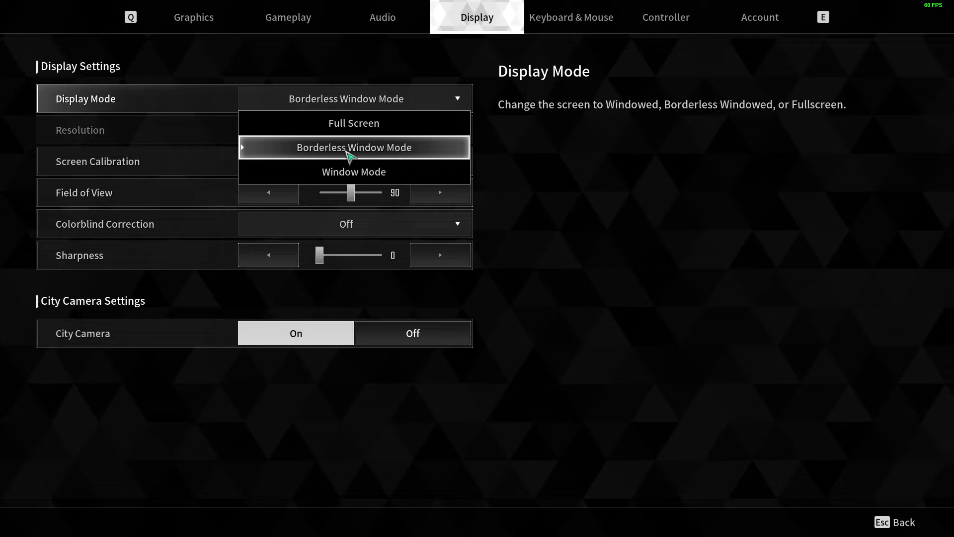
pyautogui.click(349, 99)
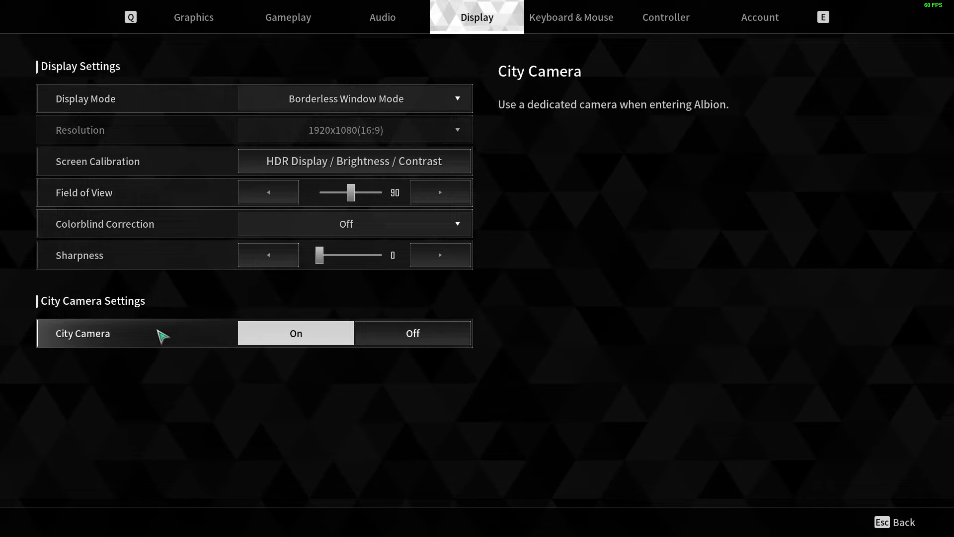
# - Turn City Camera Off and leave settings to request exiting the game
pyautogui.click(396, 336)
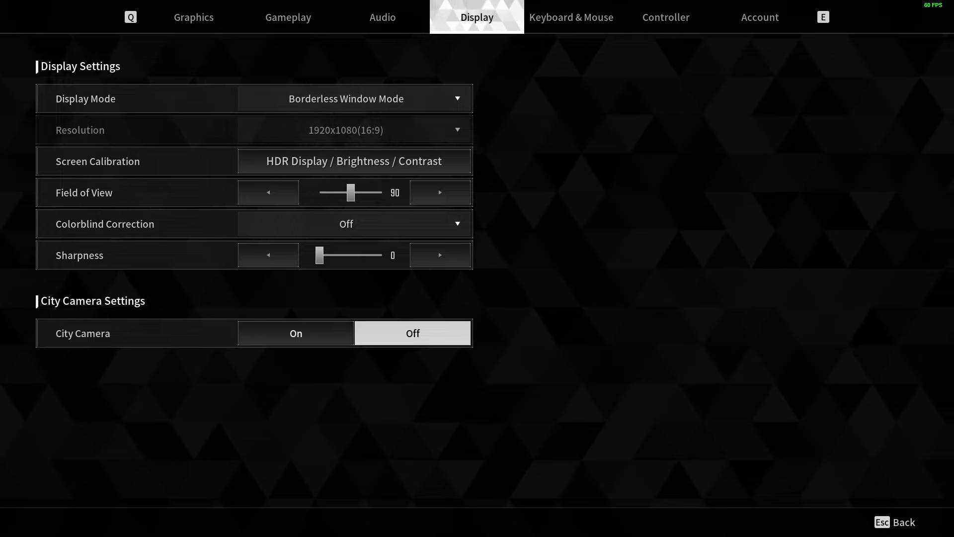
pyautogui.press('Escape')
pyautogui.press('Escape')
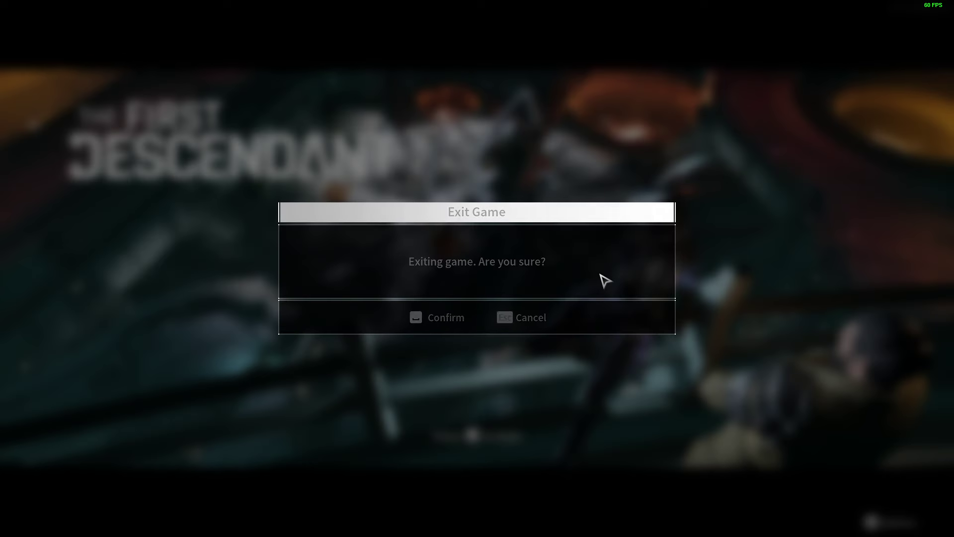
# - Confirm the game exit, then show The First Descendant's Installed Files page in Steam Properties
pyautogui.click(436, 321)
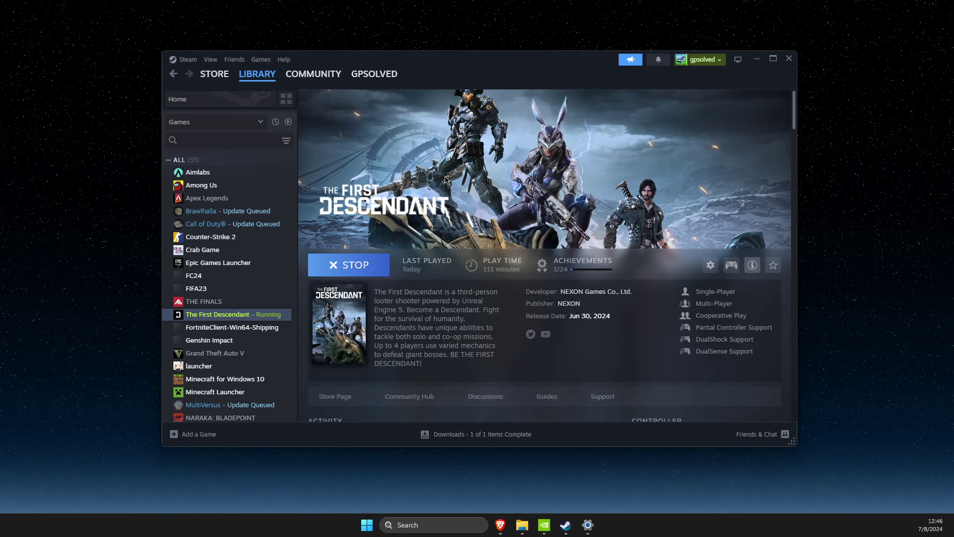
pyautogui.rightClick(223, 314)
pyautogui.click(254, 388)
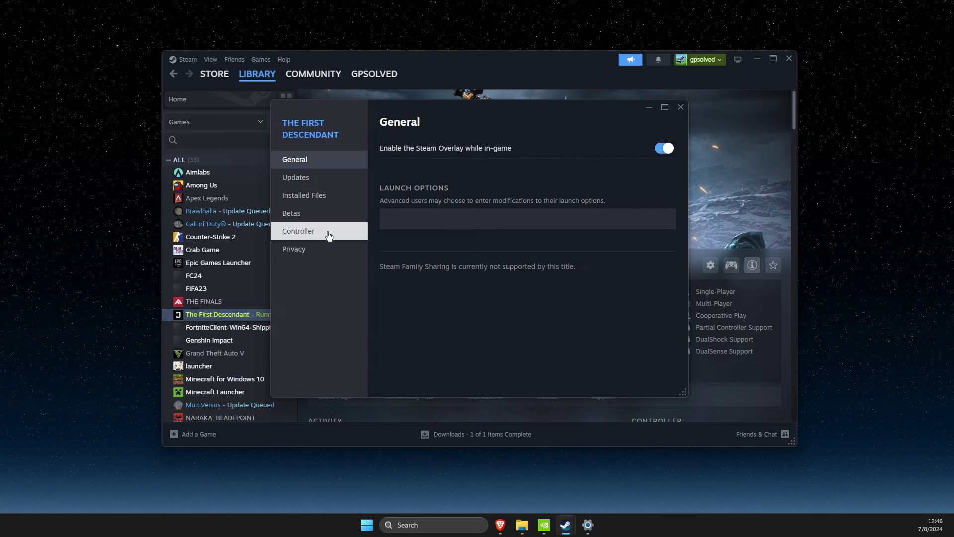
pyautogui.click(320, 196)
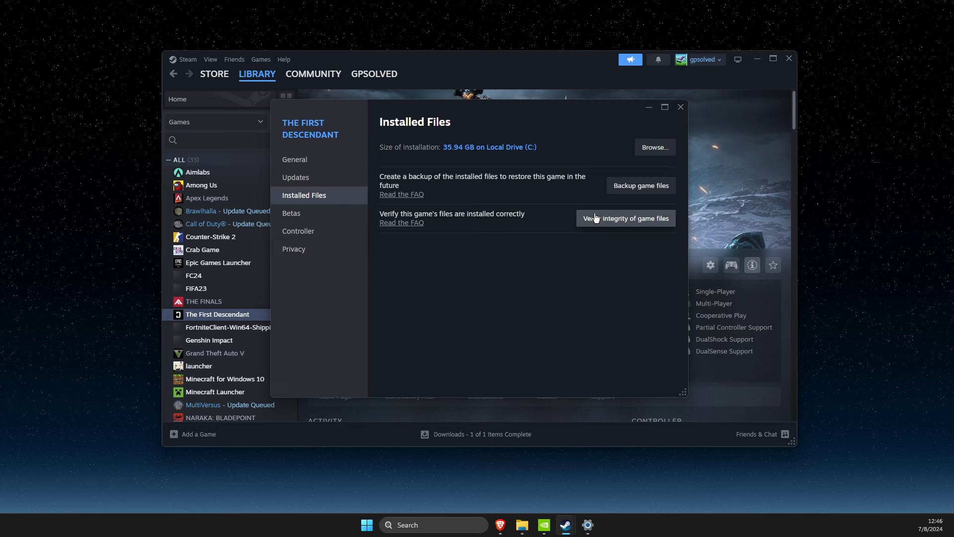
# - Minimise the properties dialog and Steam so the desktop is showing
pyautogui.click(648, 107)
pyautogui.click(757, 59)
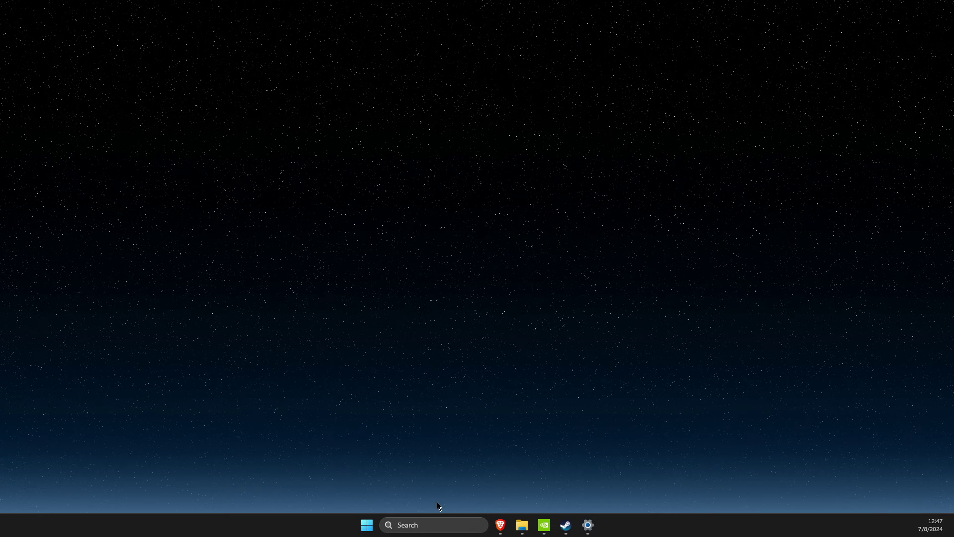
# - Launch GeForce Experience from Windows search and centre its window
pyautogui.click(426, 523)
pyautogui.write('gefdo')
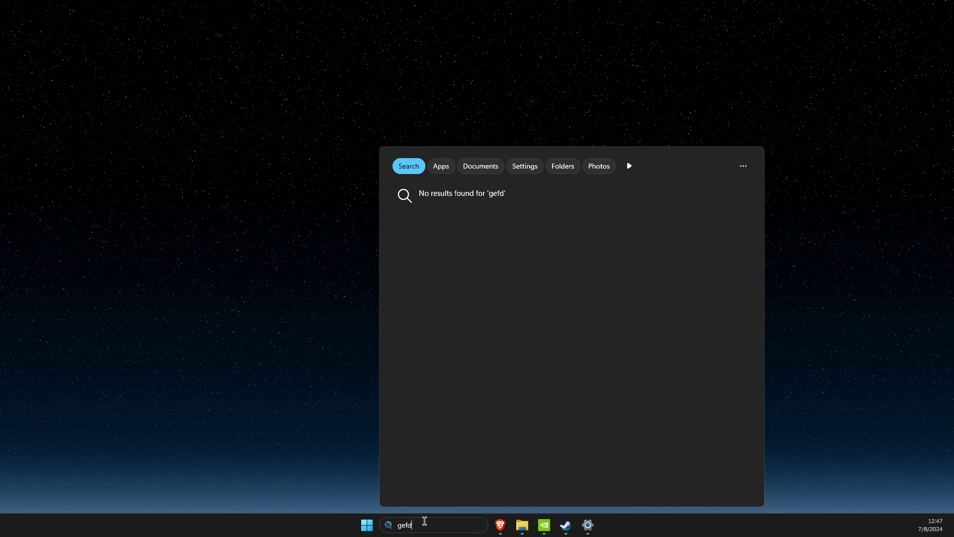
pyautogui.press('BackSpace')
pyautogui.press('BackSpace')
pyautogui.press('BackSpace')
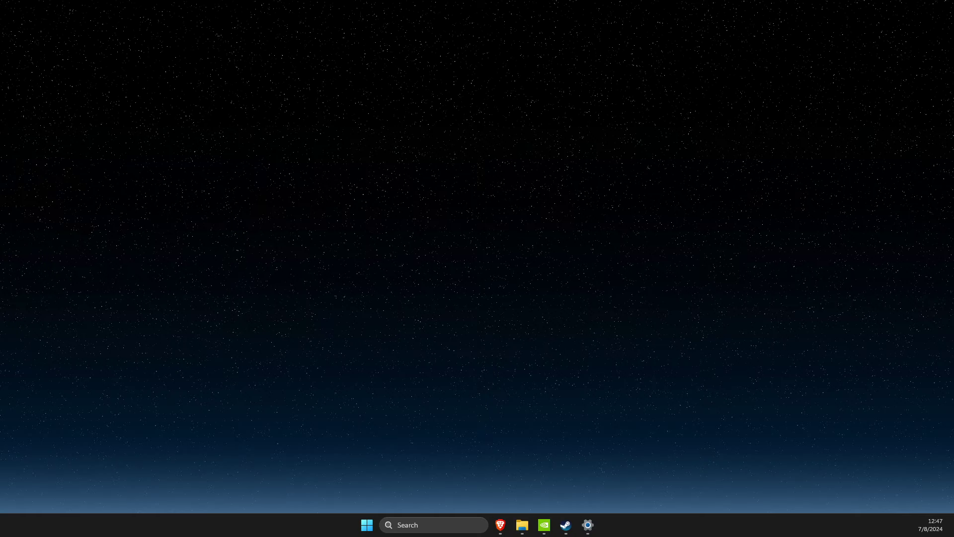
pyautogui.moveTo(895, 53)
pyautogui.mouseDown()
pyautogui.moveTo(510, 94)
pyautogui.moveTo(495, 80)
pyautogui.mouseUp()
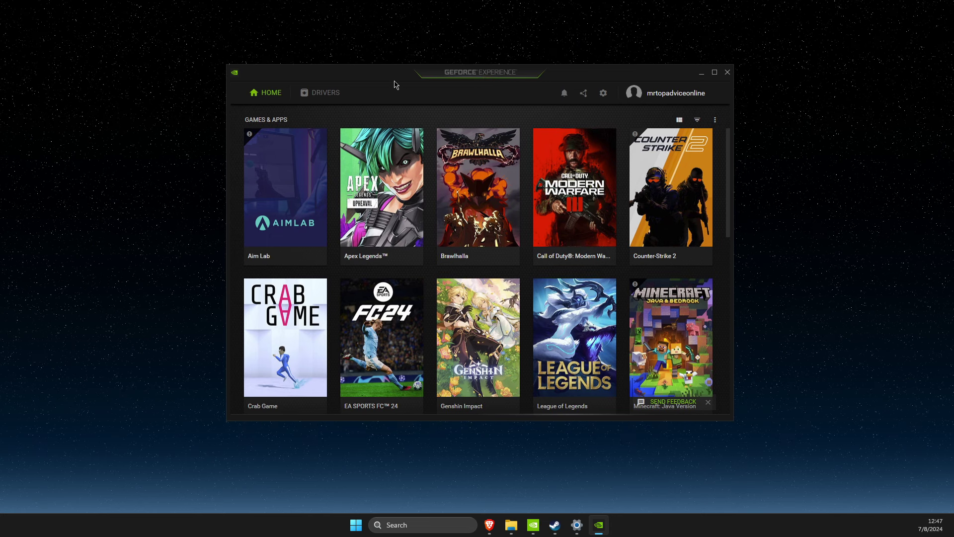
# - Check Drivers for updates, confirming the latest NVIDIA Studio Driver, then close the app
pyautogui.click(333, 95)
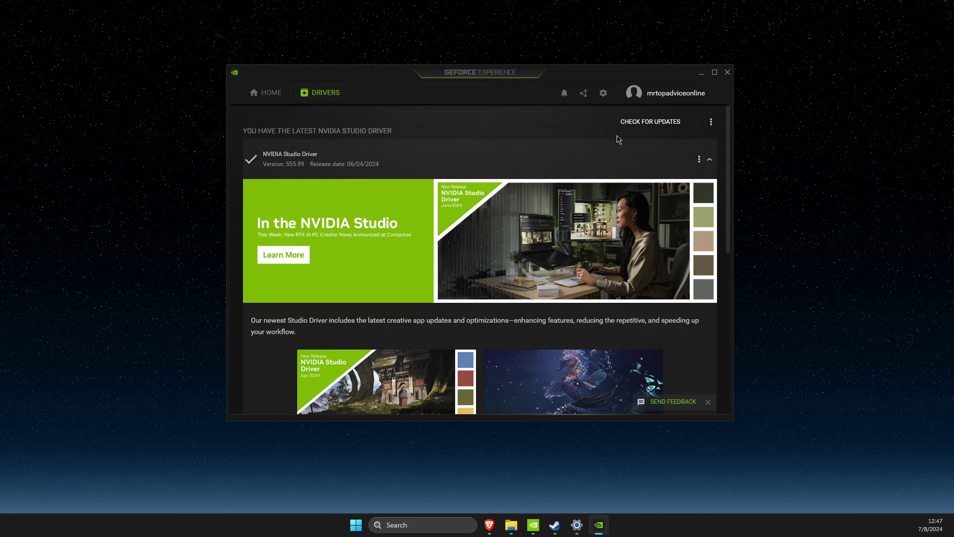
pyautogui.click(632, 129)
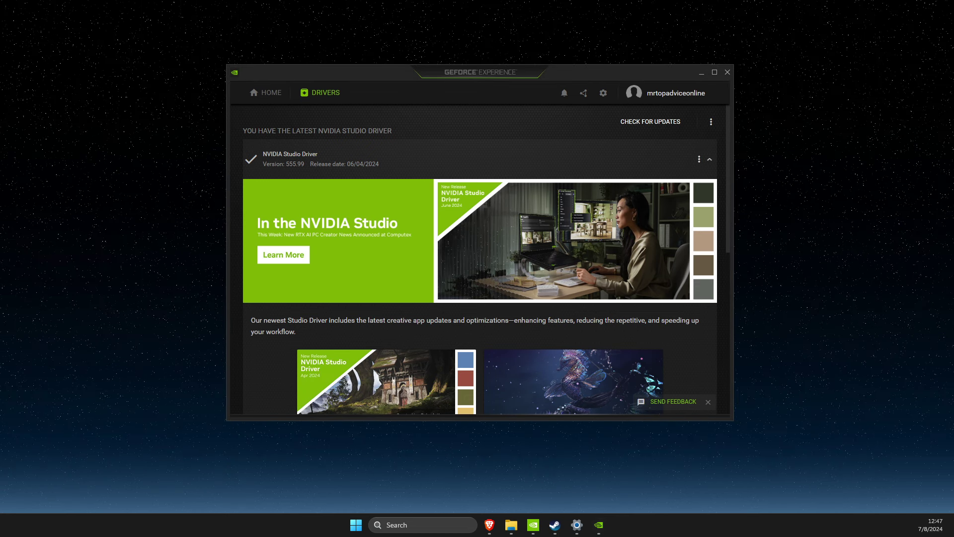
pyautogui.click(701, 72)
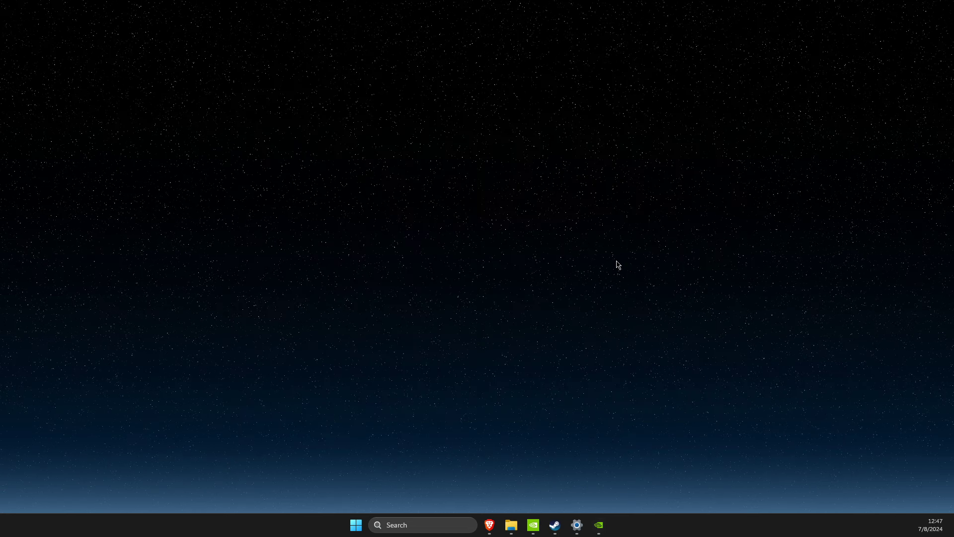
pyautogui.click(412, 525)
pyautogui.write('pow')
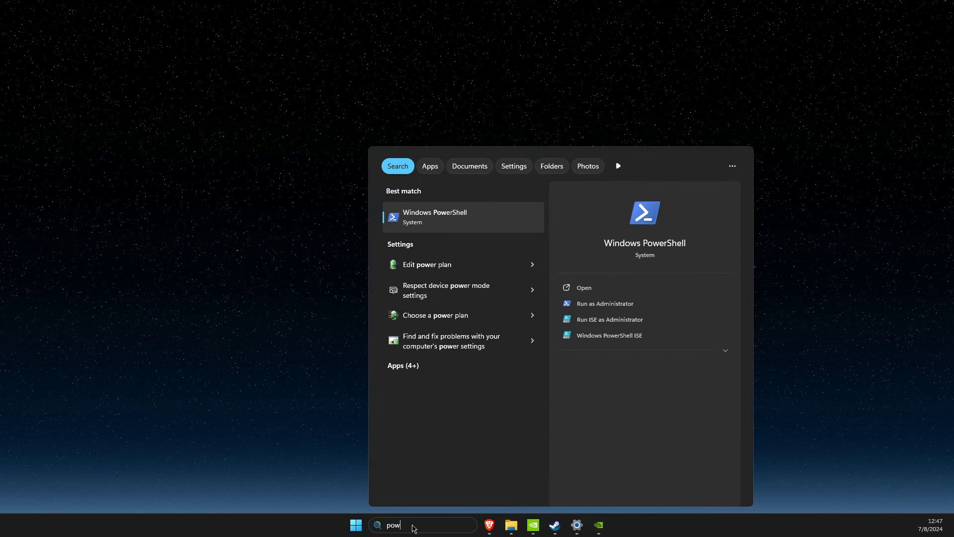
# - Reach the Power Options plan list from Edit power plan and select Power saver
pyautogui.click(452, 266)
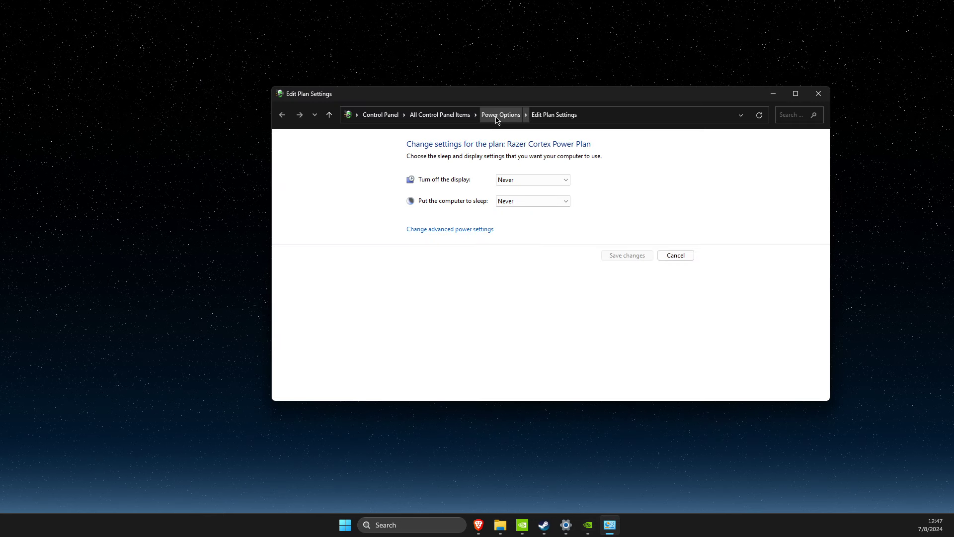
pyautogui.click(496, 116)
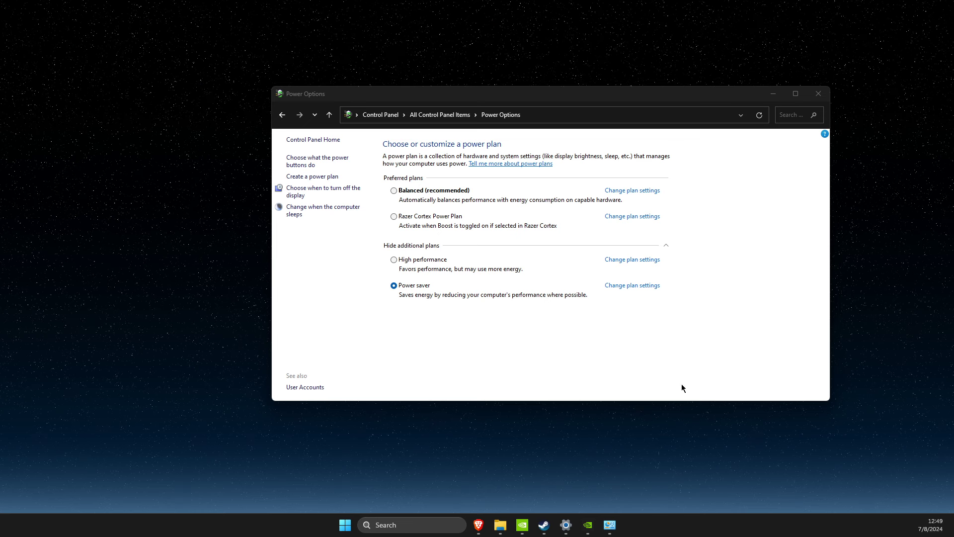
# - Reach the Performance Options Advanced tab via advanced system settings
pyautogui.click(401, 524)
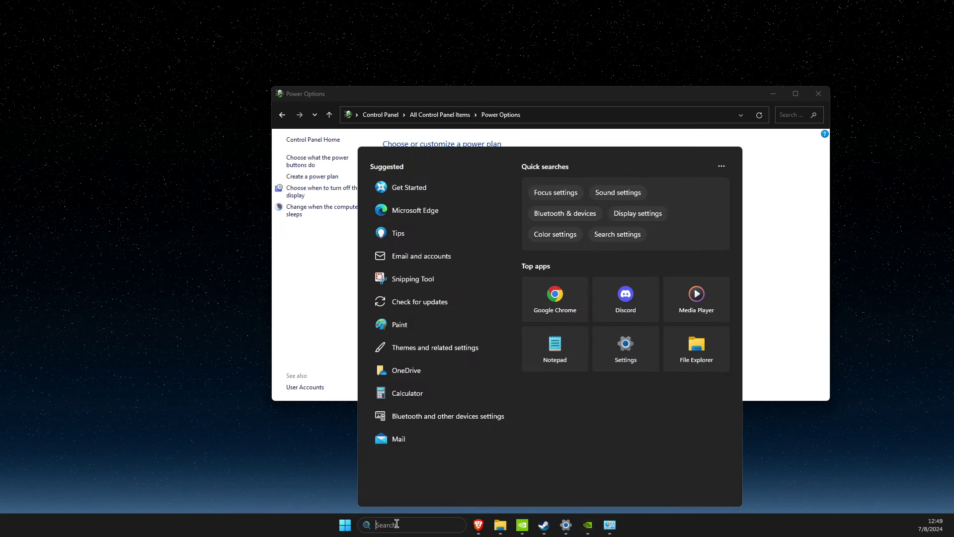
pyautogui.write('view advanced system setti')
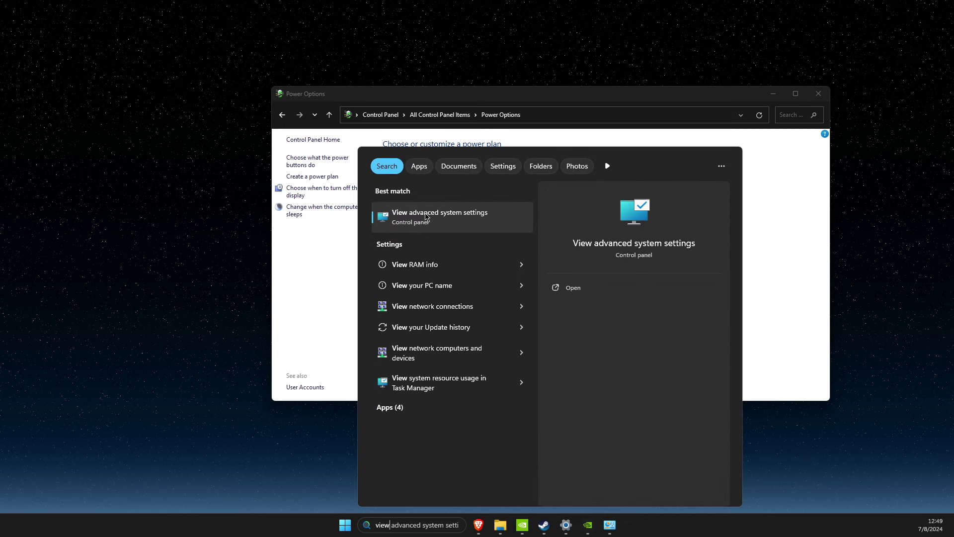
pyautogui.click(430, 217)
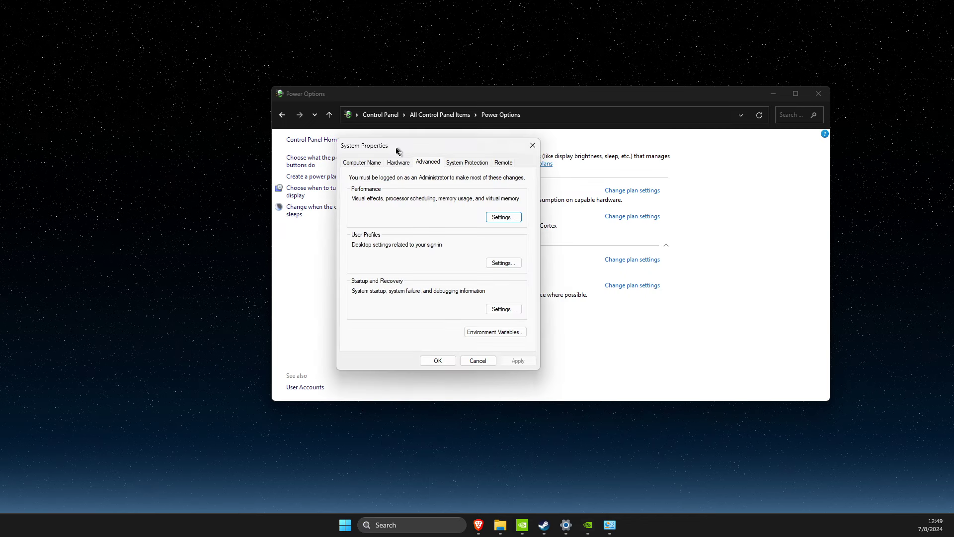
pyautogui.click(492, 224)
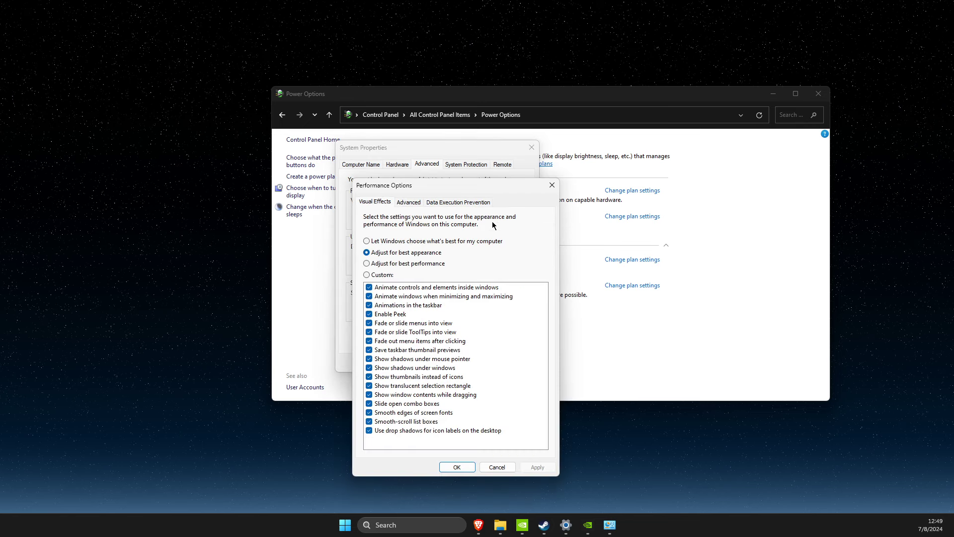
pyautogui.click(407, 202)
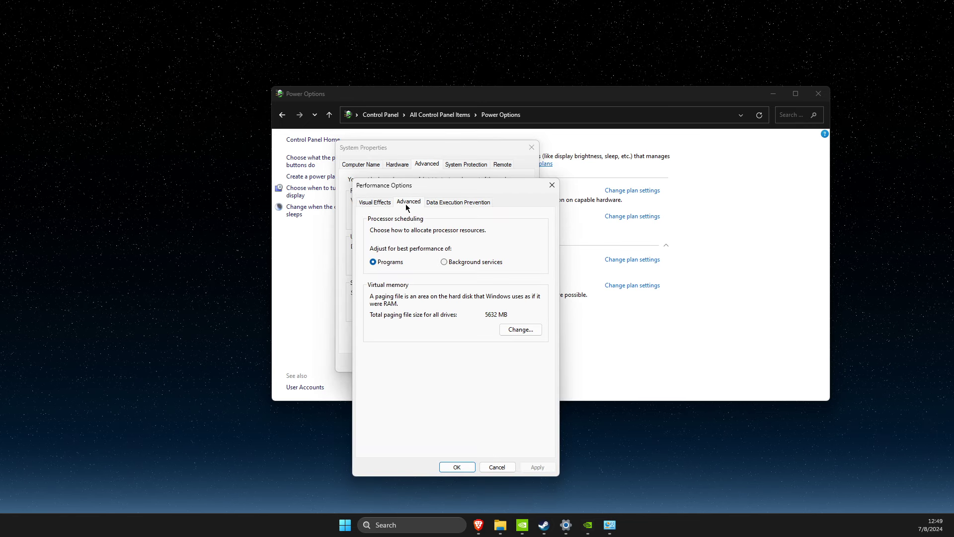
# - In Virtual Memory for drive C:, switch the paging file to Custom size
pyautogui.click(512, 333)
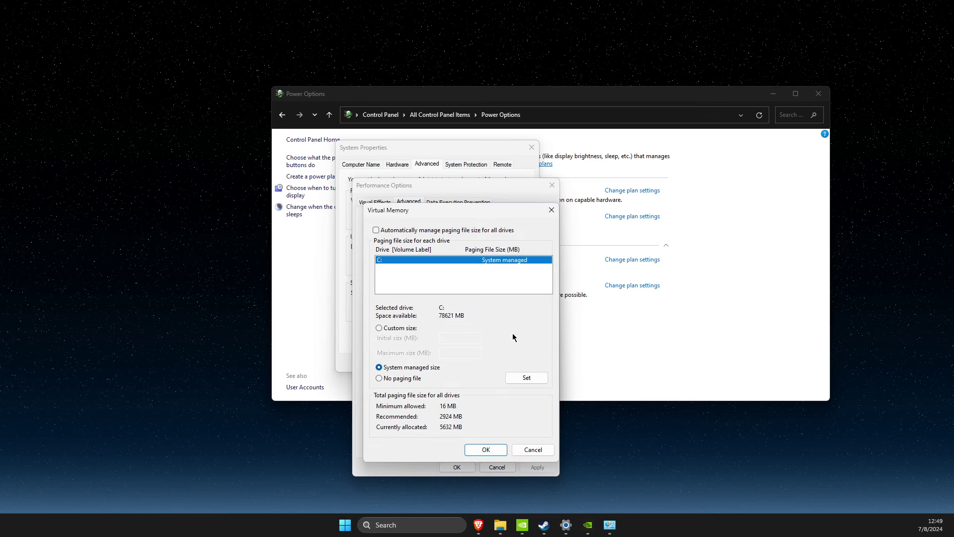
pyautogui.click(390, 331)
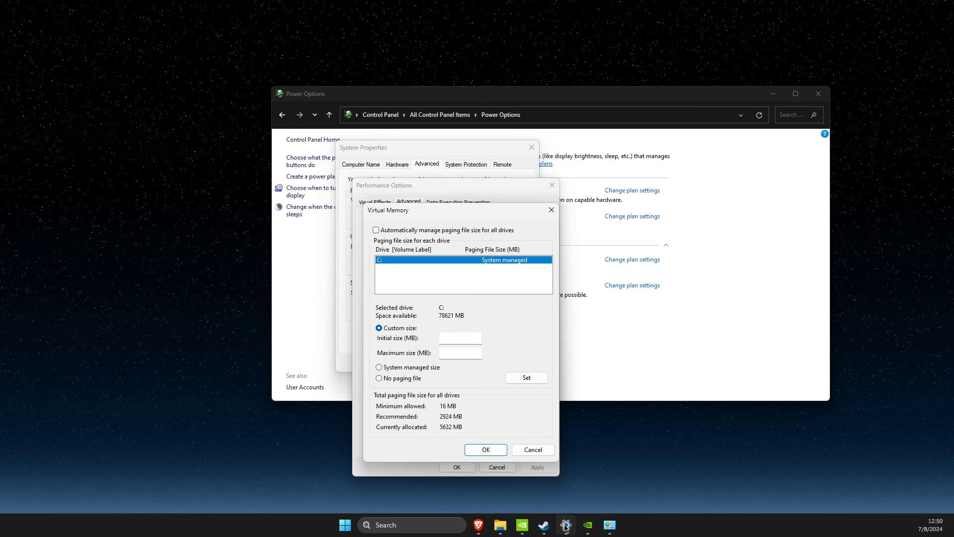
# - Launch Calculator and work out 16 × 1024 = 16,384
pyautogui.click(438, 525)
pyautogui.write('calculatoral')
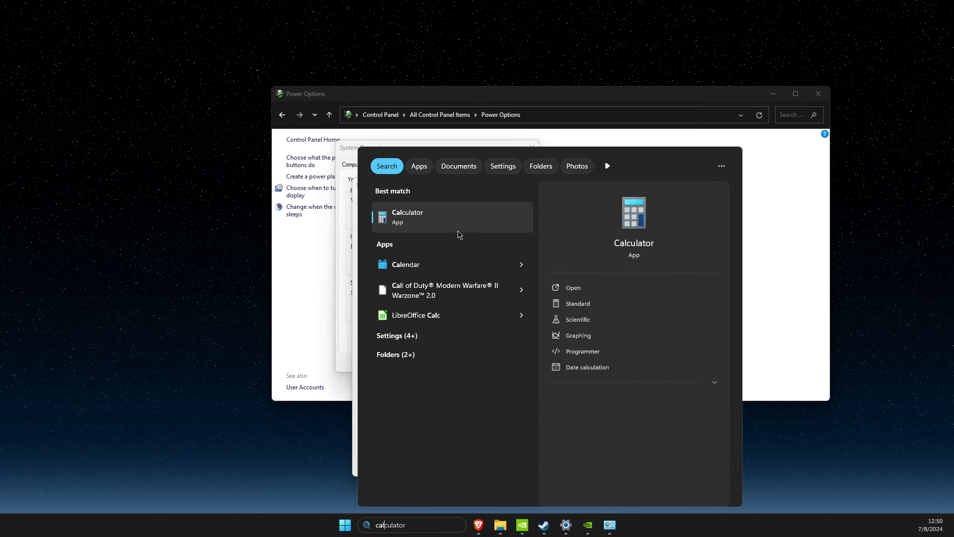
pyautogui.click(458, 235)
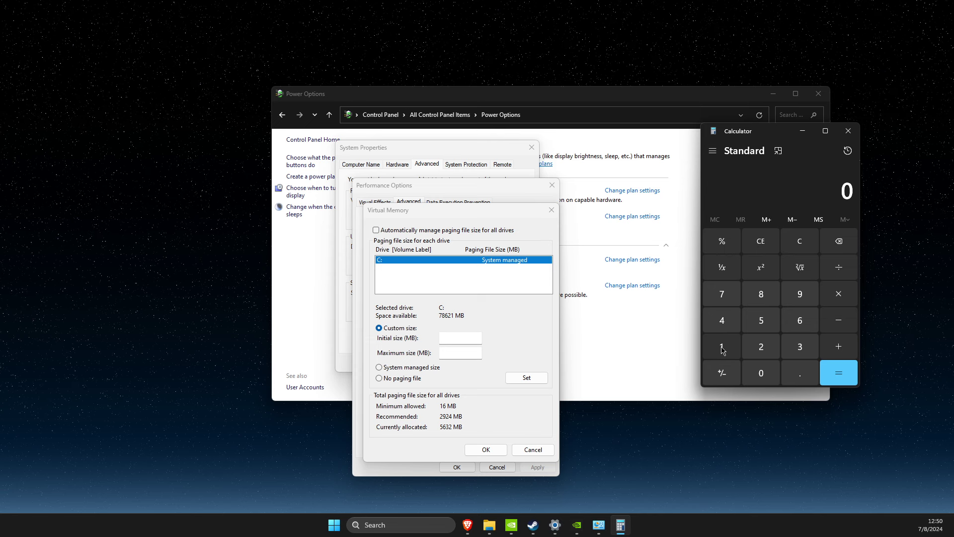
pyautogui.click(722, 346)
pyautogui.click(800, 320)
pyautogui.click(831, 302)
pyautogui.click(721, 347)
pyautogui.click(761, 374)
pyautogui.click(761, 347)
pyautogui.click(721, 320)
pyautogui.click(844, 371)
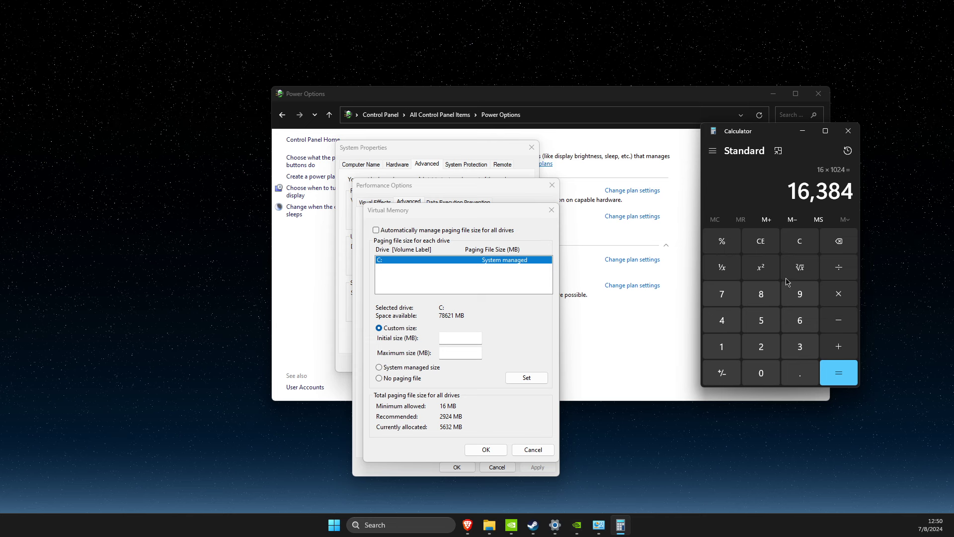
# - Multiply 16384 × 1.5 = 24,576 and enter it as the Initial size (MB)
pyautogui.click(841, 301)
pyautogui.click(722, 346)
pyautogui.click(800, 372)
pyautogui.click(761, 320)
pyautogui.click(835, 371)
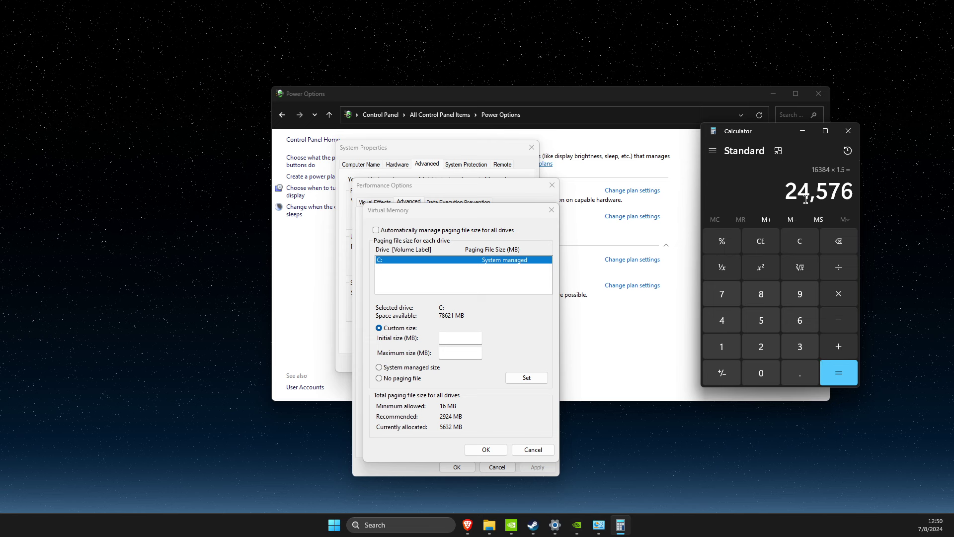
pyautogui.click(451, 340)
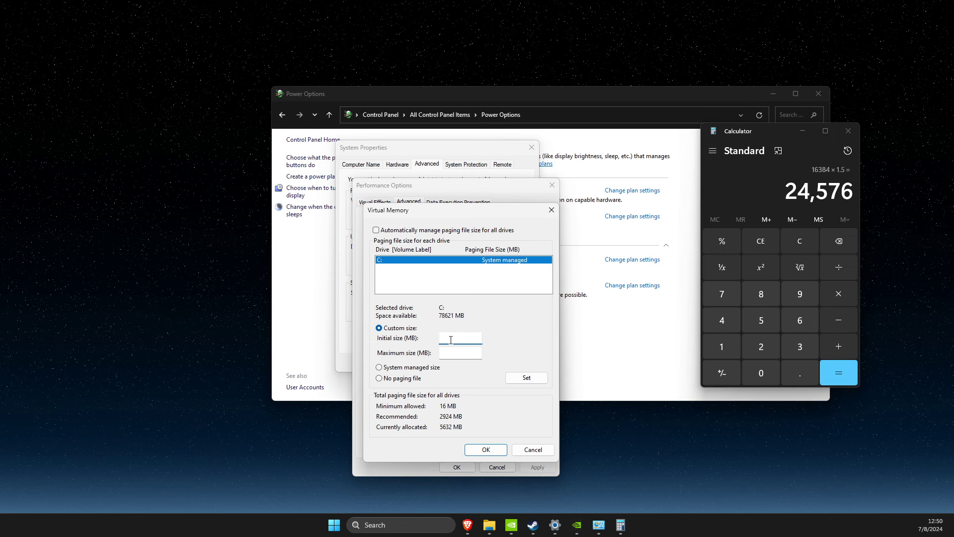
pyautogui.write('24576')
# - Clear Calculator and recompute 16 × 1024 = 16,384
pyautogui.click(453, 356)
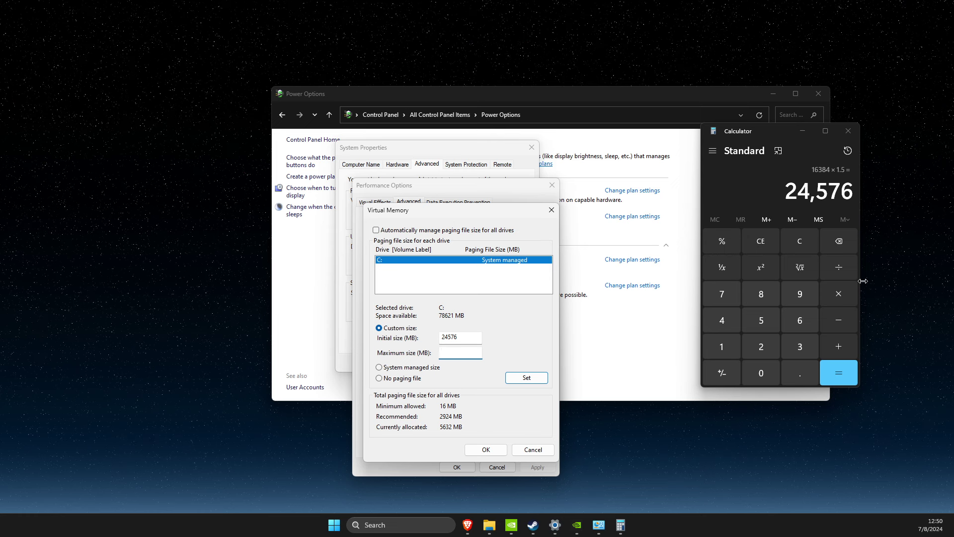
pyautogui.click(799, 240)
pyautogui.click(737, 348)
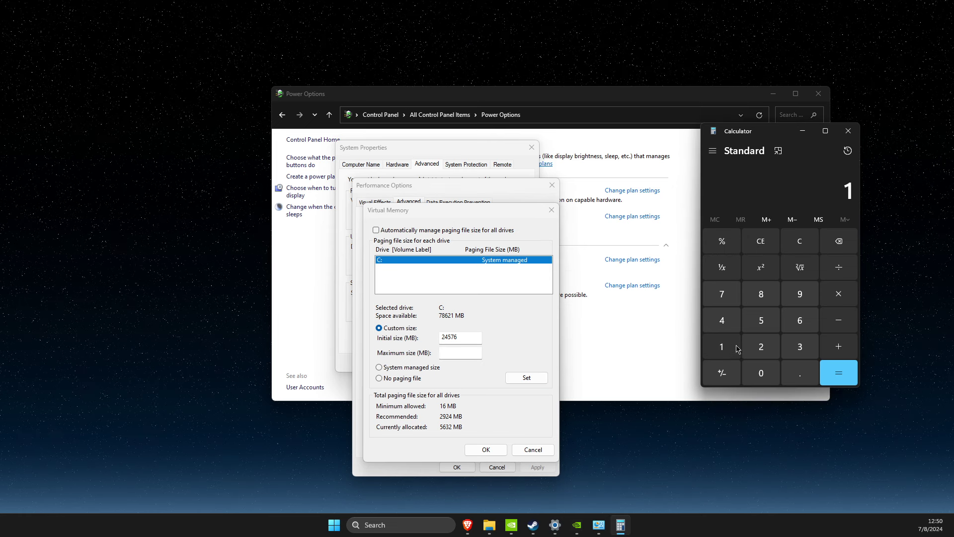
pyautogui.click(799, 319)
pyautogui.click(838, 294)
pyautogui.click(721, 347)
pyautogui.click(765, 363)
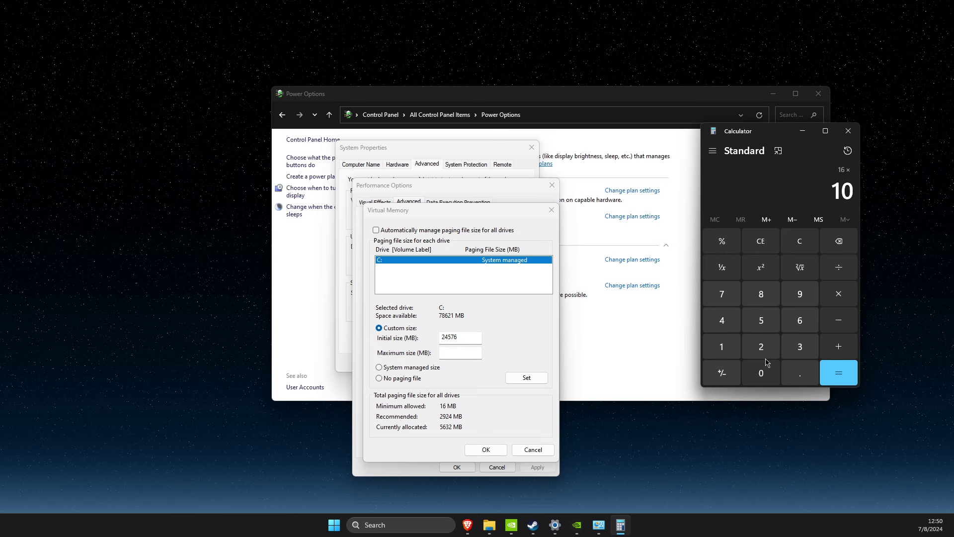
pyautogui.click(761, 346)
pyautogui.click(722, 320)
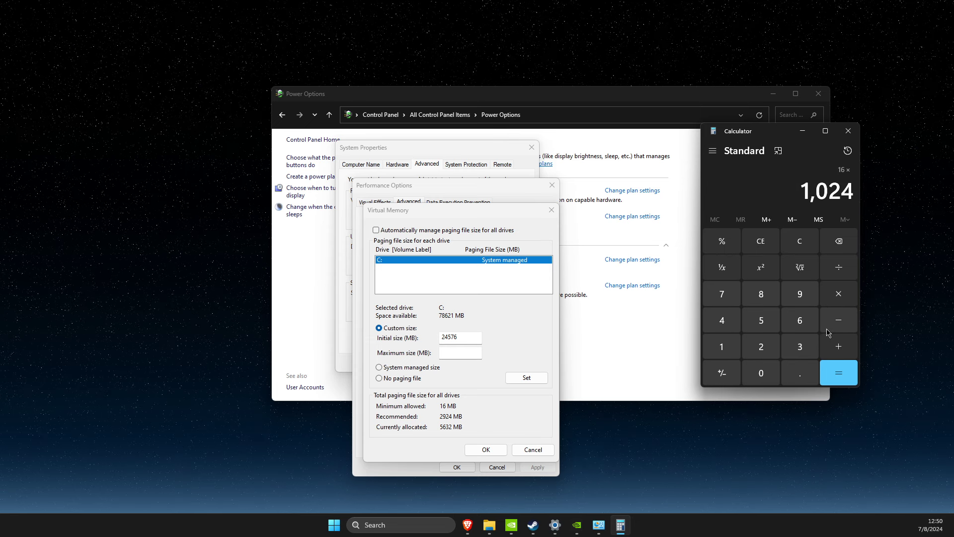
pyautogui.click(843, 374)
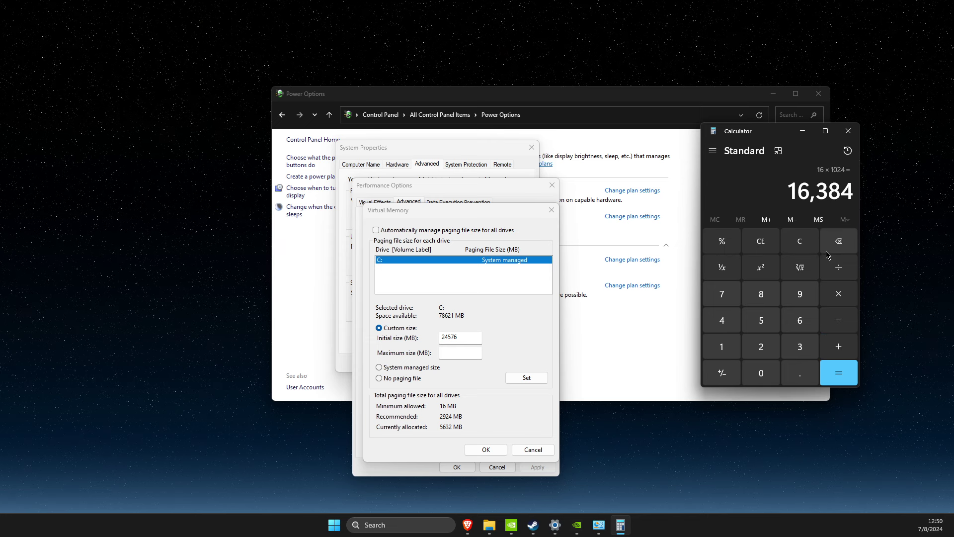
# - Multiply 16384 × 3 = 49,152 and enter it as the Maximum size (MB)
pyautogui.click(841, 299)
pyautogui.click(804, 348)
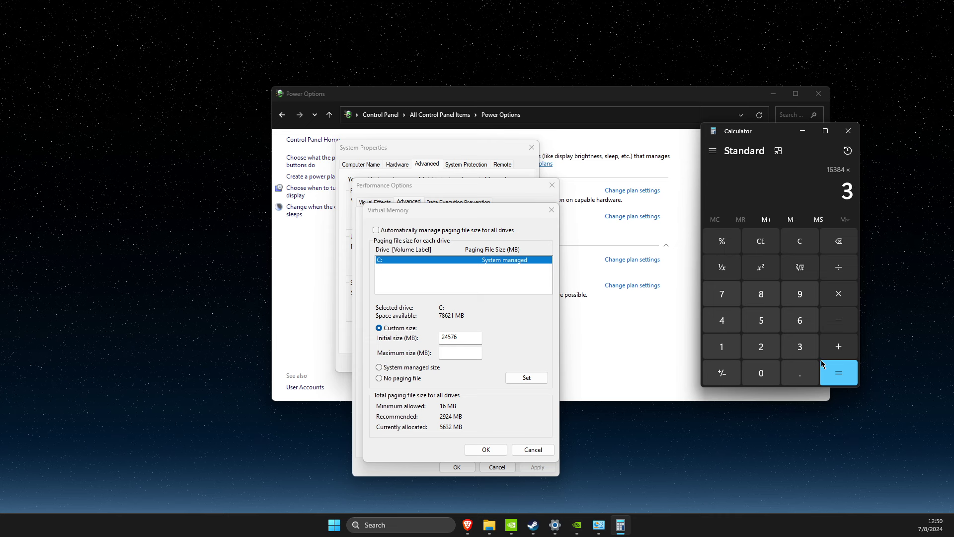
pyautogui.click(823, 366)
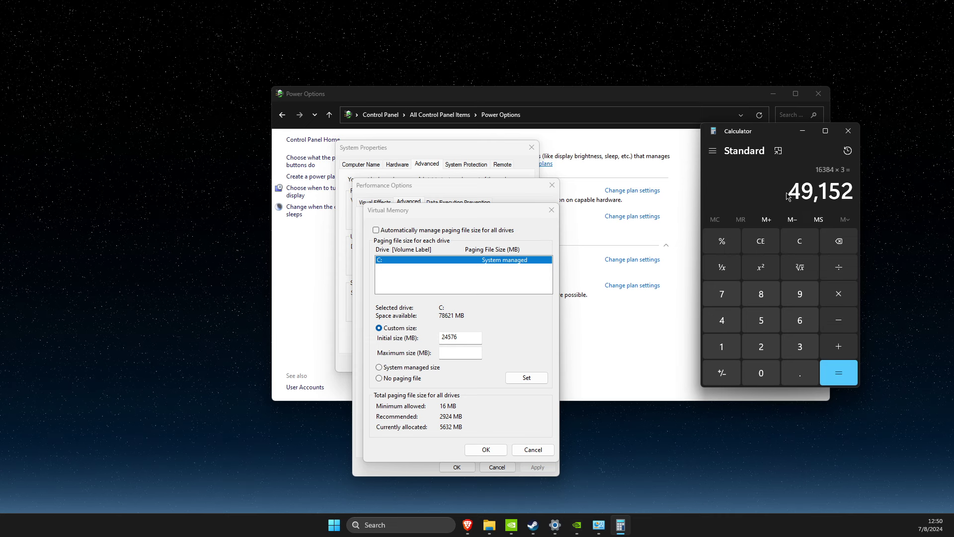
pyautogui.click(460, 352)
pyautogui.write('49152')
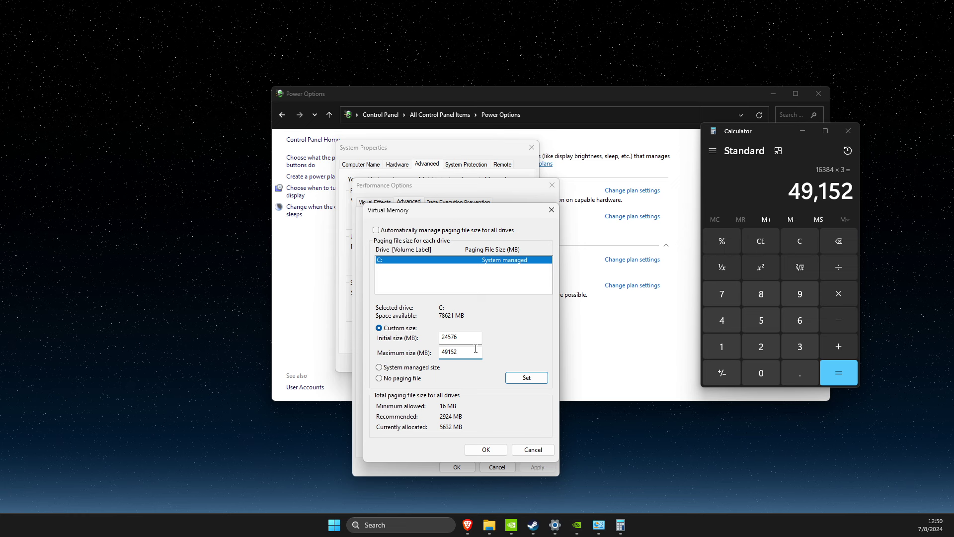
# - Confirm the custom paging sizes, close Performance Options and System Properties, minimise Power Options and Calculator
pyautogui.click(485, 449)
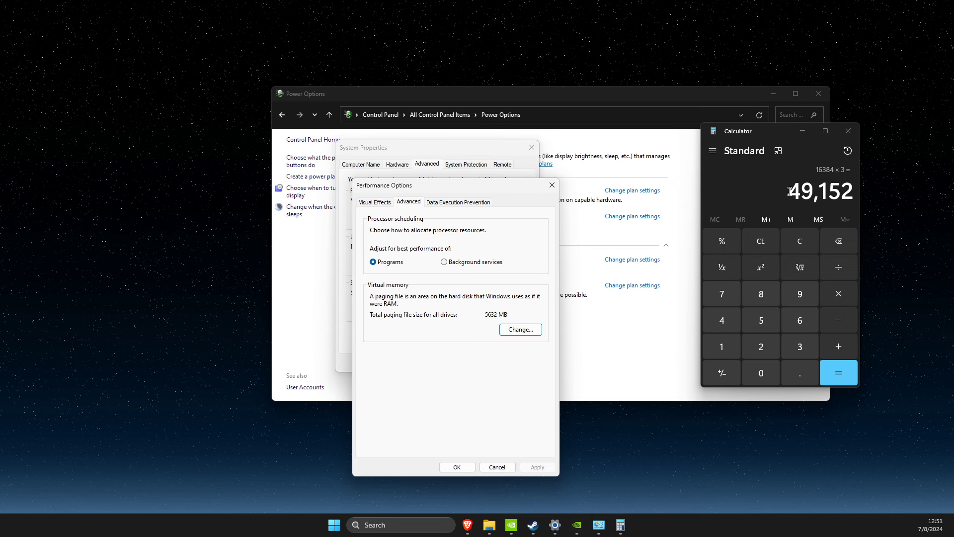
pyautogui.click(552, 186)
pyautogui.click(532, 148)
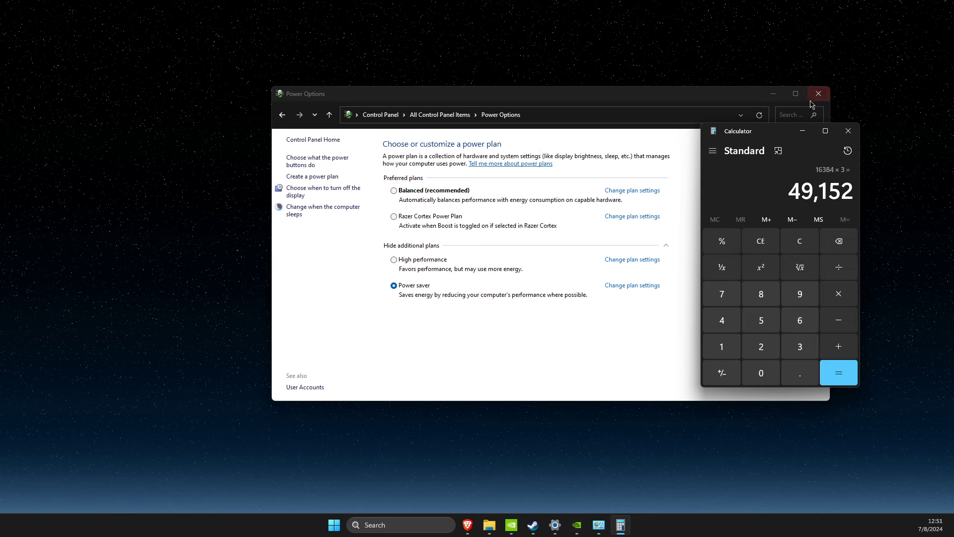
pyautogui.click(774, 97)
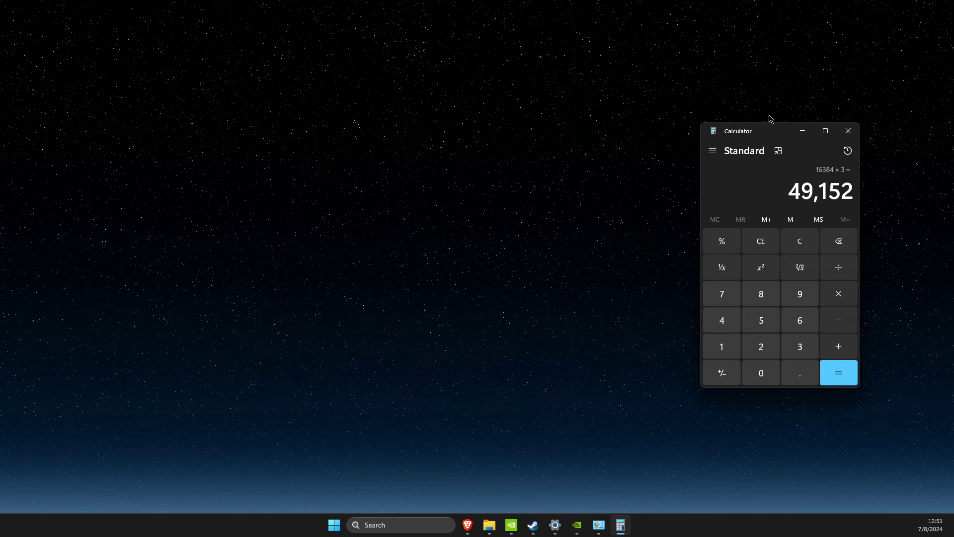
pyautogui.click(799, 132)
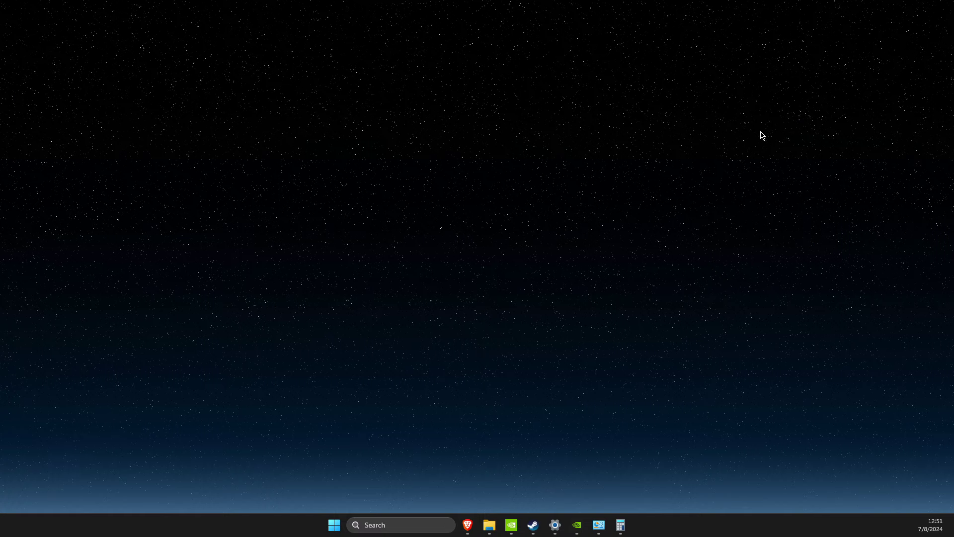